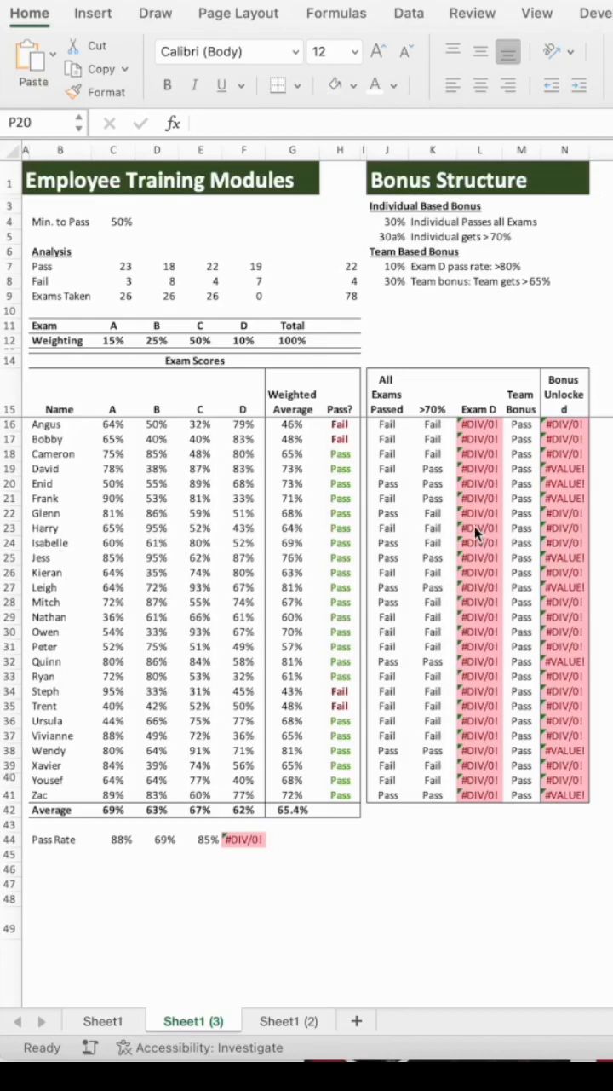
Select Glenn's #DIV/0! cell N22 to reveal its Bonus Unlocked formula.
click(563, 512)
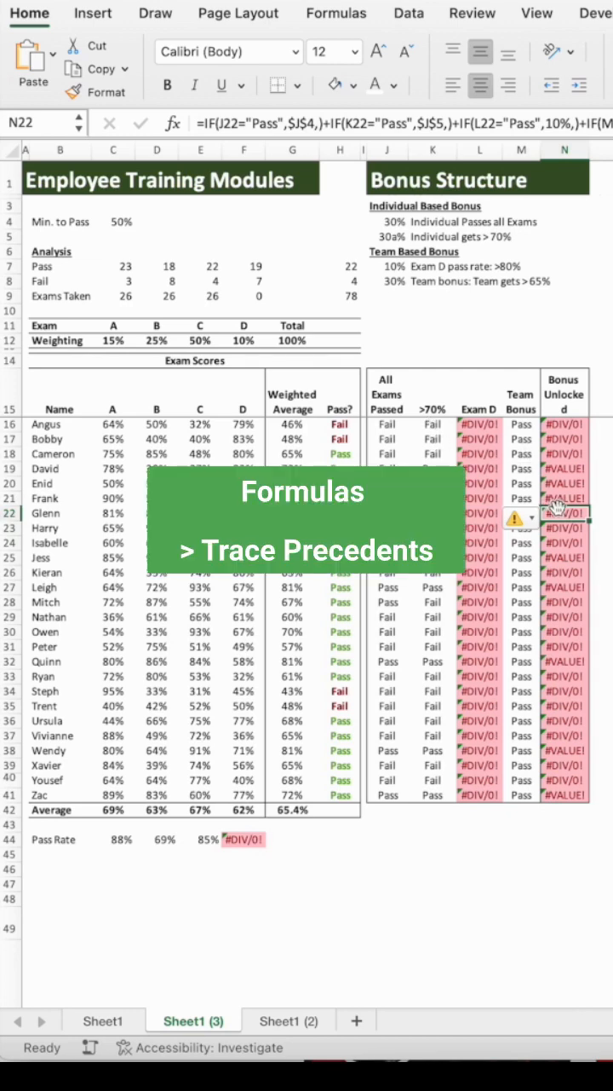
Trace precedents of N22, drawing arrows from the bonus rates and row 22 pass/fail cells.
click(336, 12)
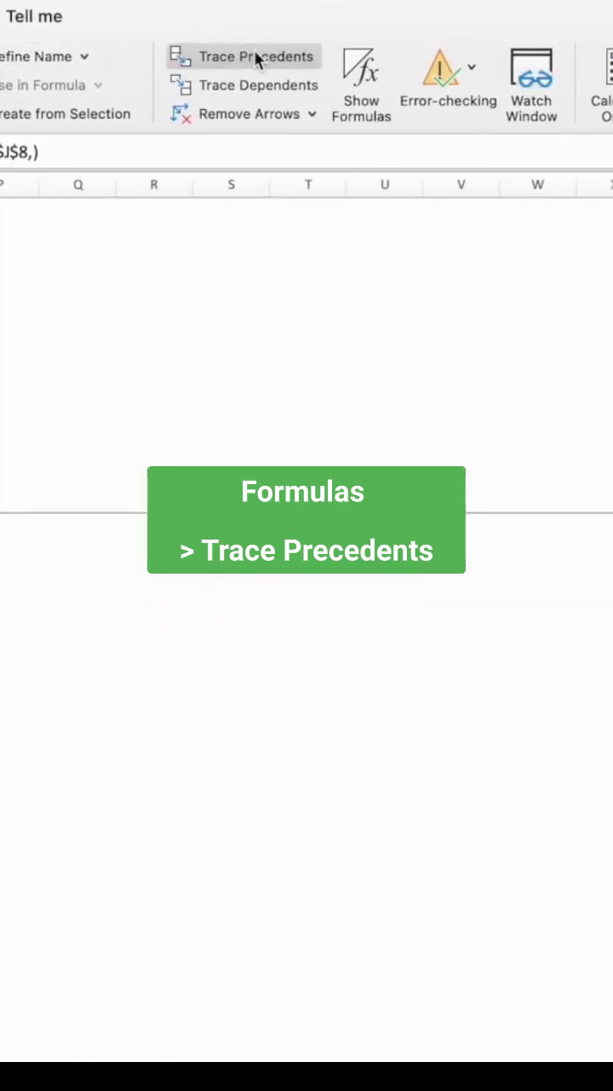
click(255, 57)
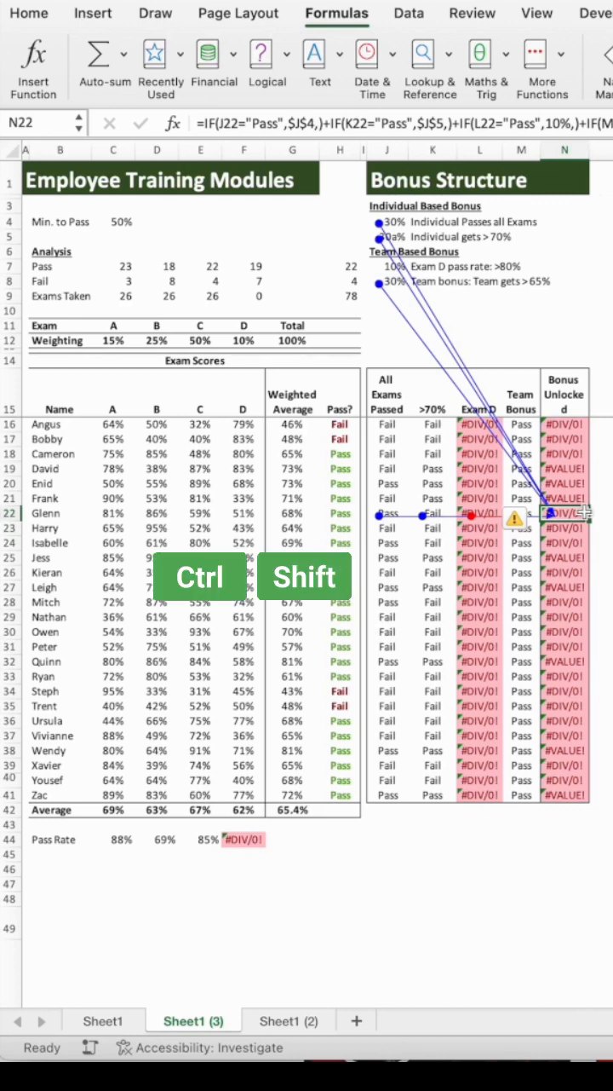
Select all precedents of N22, exposing exam D's 0 Exams Taken and the 30a% rate.
key(ctrl+shift+bracketleft)
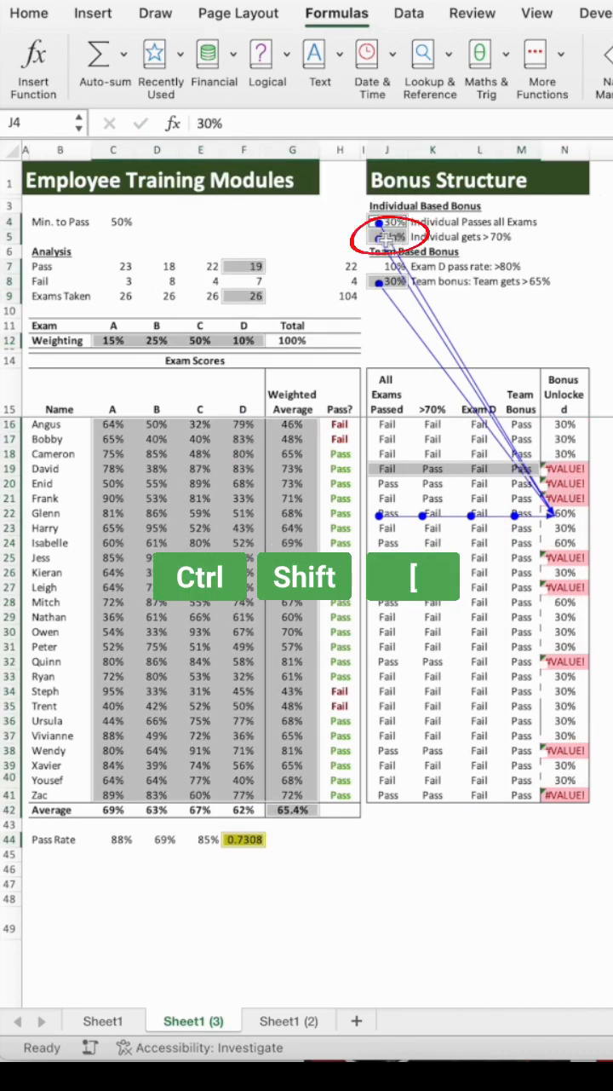
Confirm the corrected 30% bonus rate, clearing the remaining #VALUE! errors.
key(Down)
key(Down)
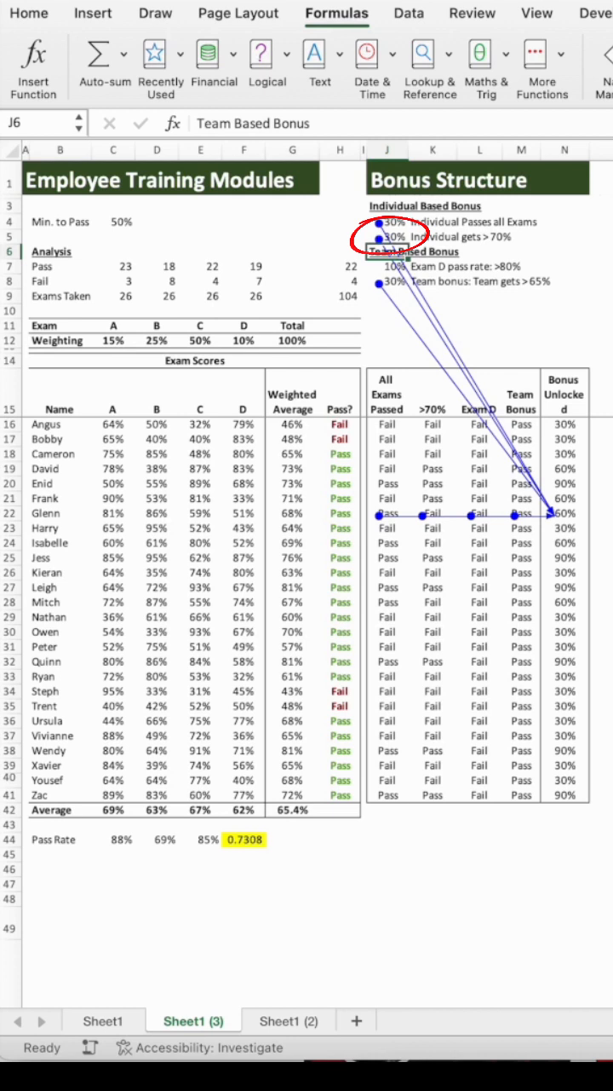